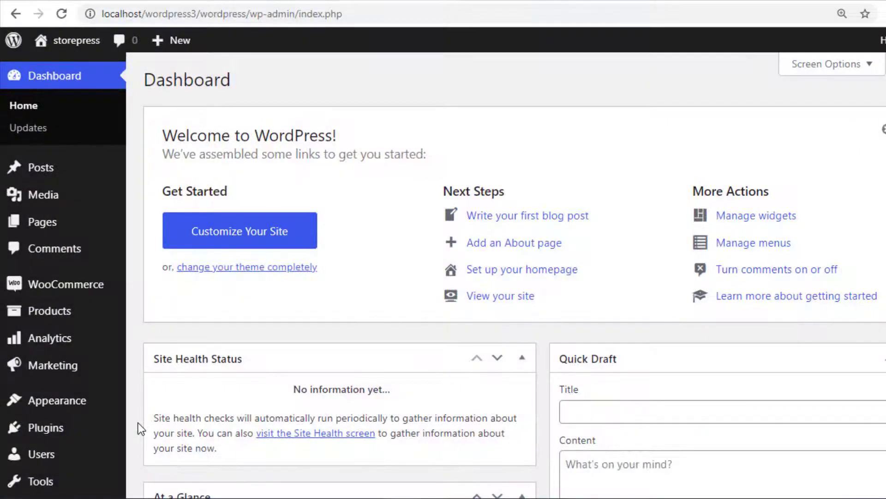
Search the plugin directory for Variation Swatches for WooCommerce, then install and activate it
{"action": "mouse_move", "coordinate": [115, 428]}
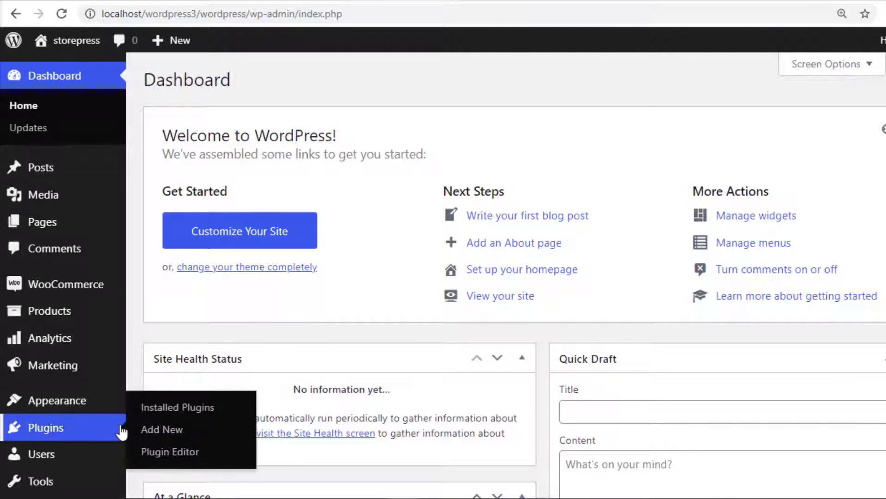
{"action": "left_click", "coordinate": [148, 428]}
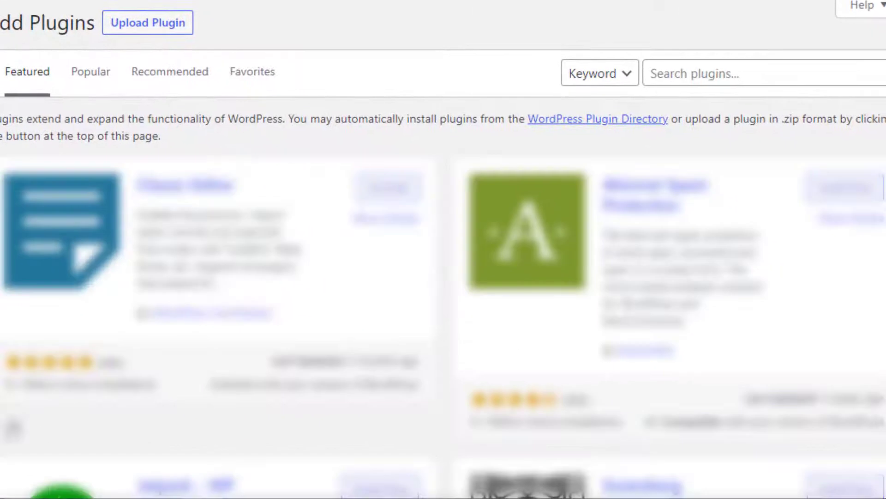
{"action": "left_click", "coordinate": [693, 79]}
{"action": "type", "text": "Variation swatches for woocommerce"}
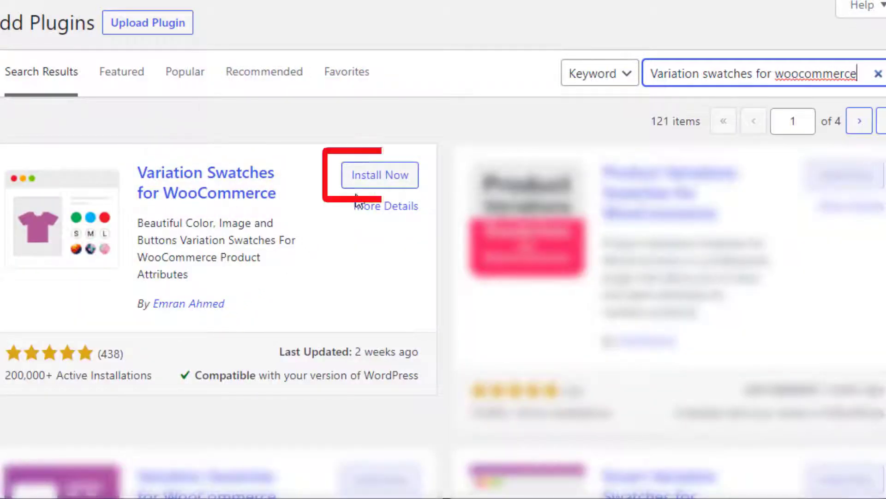
{"action": "left_click", "coordinate": [377, 180]}
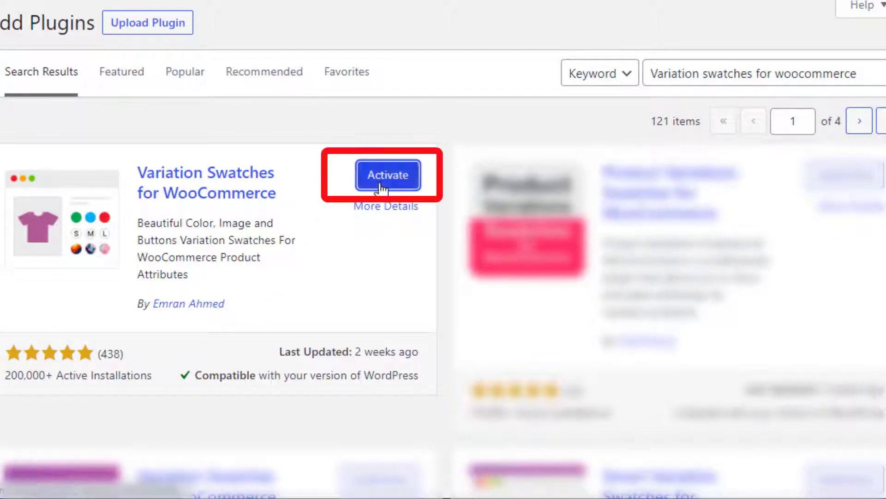
{"action": "left_click", "coordinate": [388, 175]}
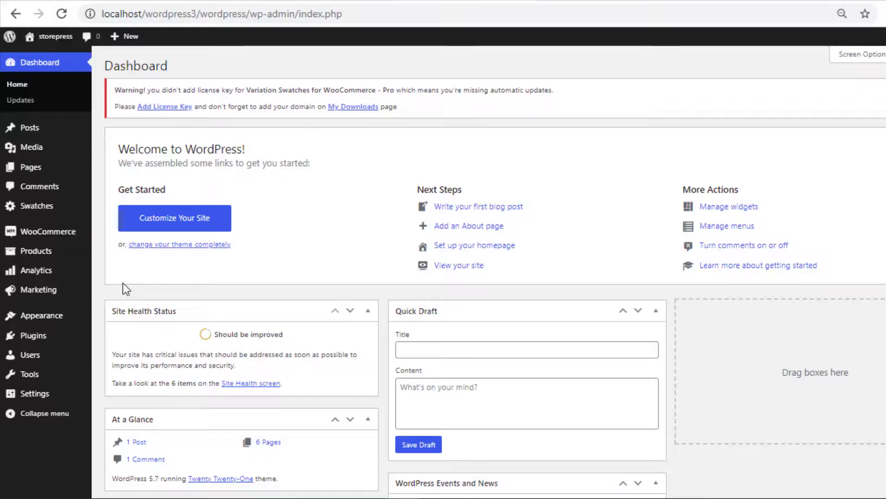
Open Products > Attributes and view the Type choices on the new-attribute form
{"action": "mouse_move", "coordinate": [83, 251]}
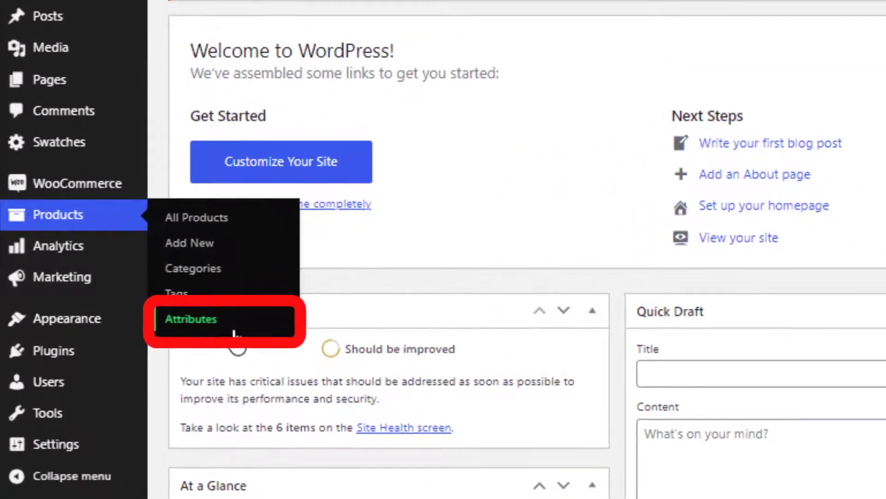
{"action": "left_click", "coordinate": [229, 331]}
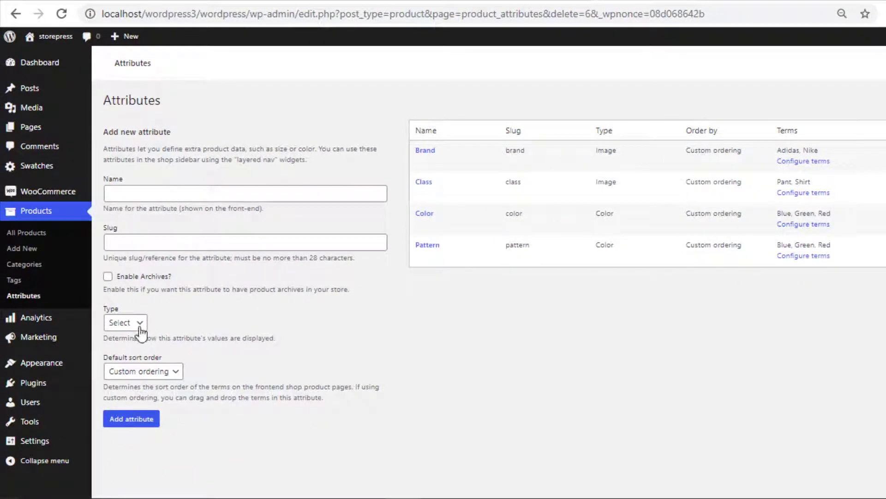
{"action": "left_click", "coordinate": [136, 325]}
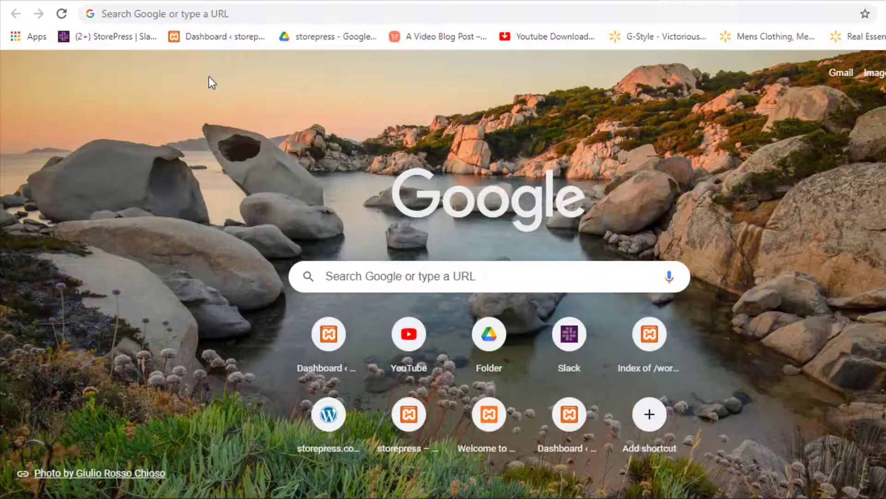
Go to getwooplugins.com and open the Variation Swatches For WooCommerce product page
{"action": "left_click", "coordinate": [160, 18]}
{"action": "type", "text": "g"}
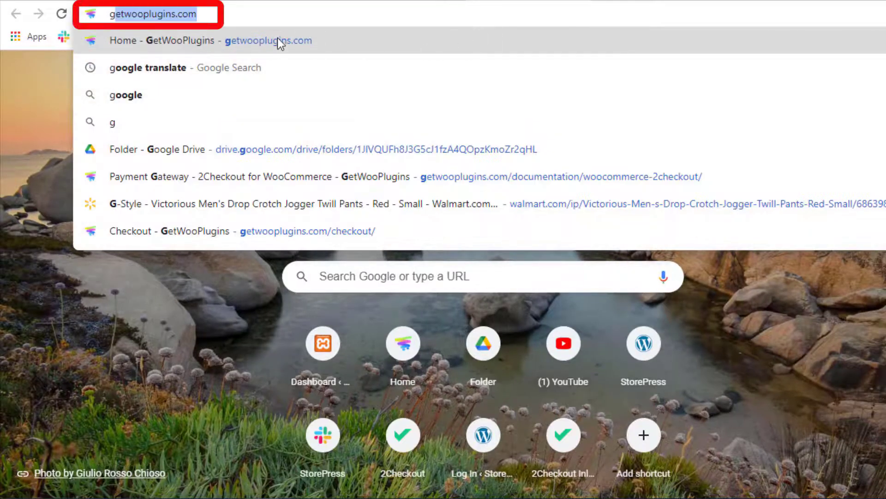
{"action": "left_click", "coordinate": [278, 40]}
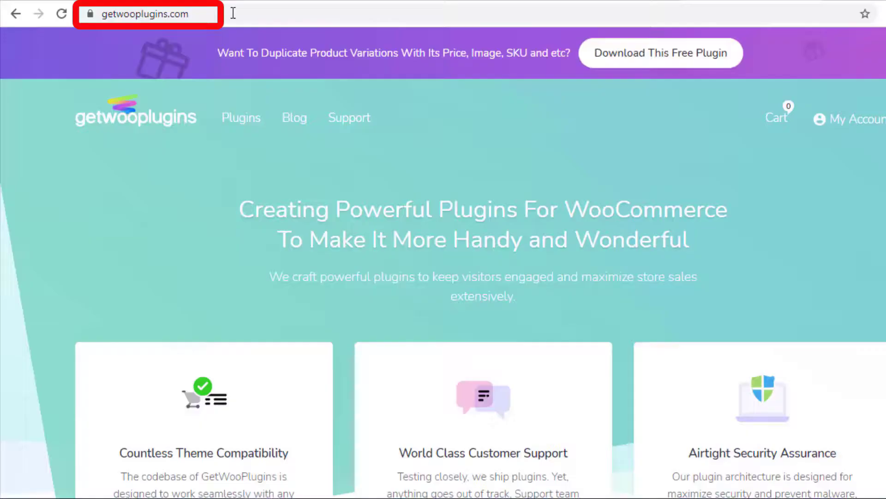
{"action": "left_click", "coordinate": [246, 121]}
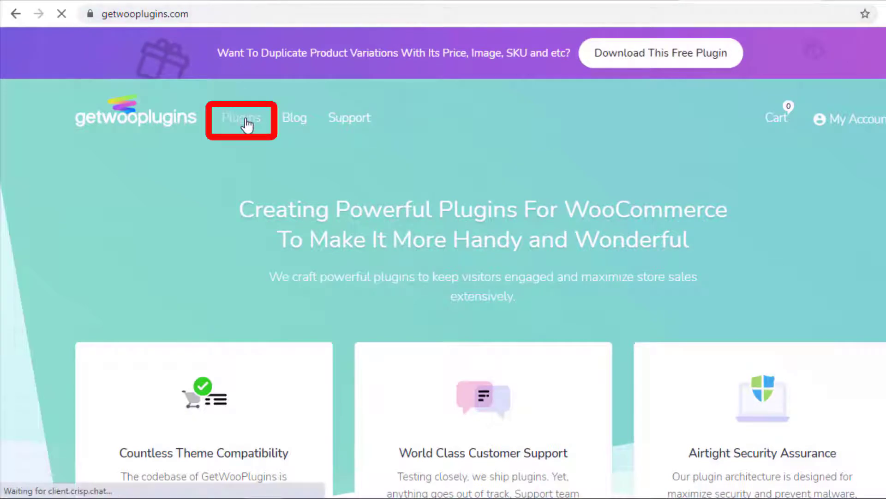
{"action": "scroll", "coordinate": [766, 391], "scroll_direction": "down", "scroll_amount": 5}
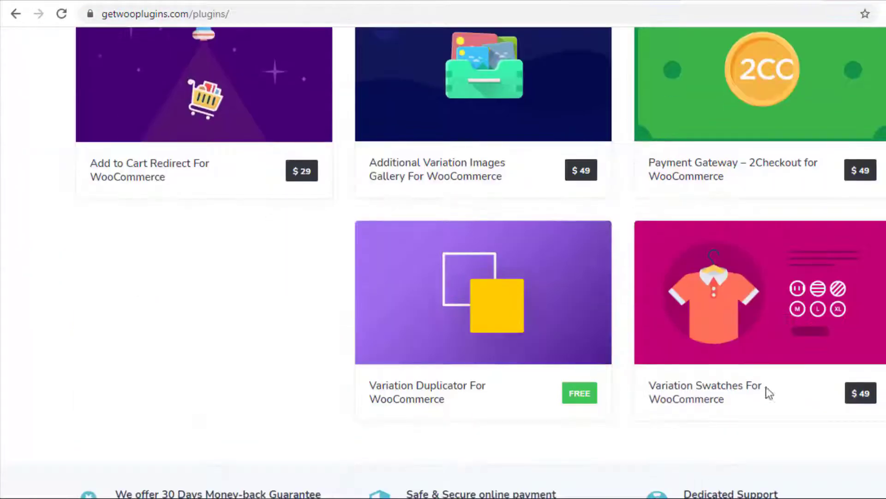
{"action": "left_click", "coordinate": [706, 396]}
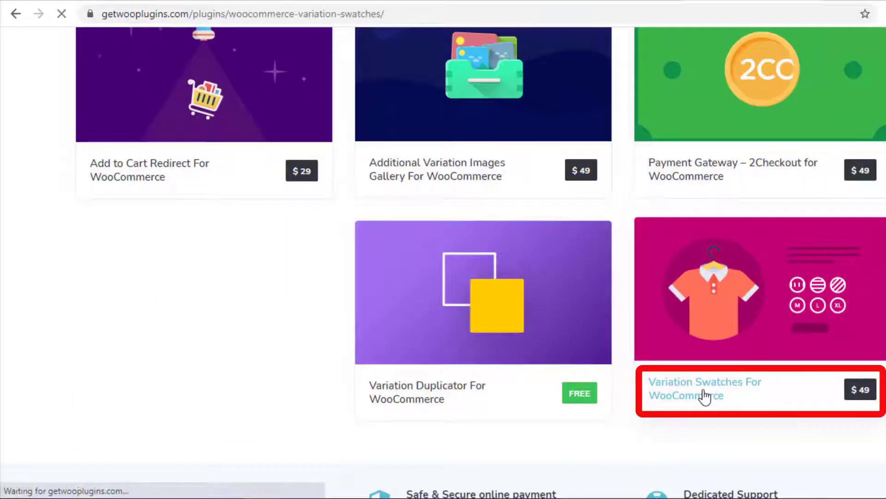
Download the woo-variation-swatches-pro.zip file
{"action": "scroll", "coordinate": [705, 395], "scroll_direction": "down", "scroll_amount": 7}
{"action": "scroll", "coordinate": [708, 311], "scroll_direction": "down", "scroll_amount": 2}
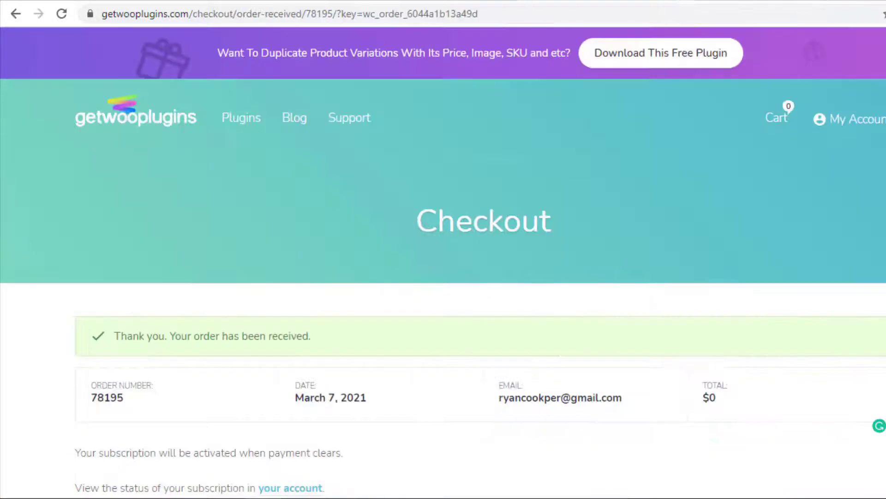
{"action": "scroll", "coordinate": [444, 262], "scroll_direction": "down", "scroll_amount": 8}
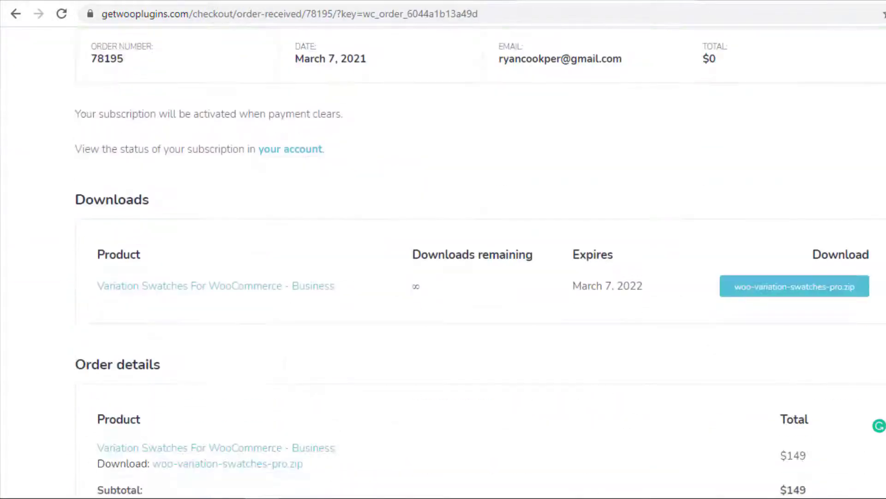
{"action": "left_click", "coordinate": [758, 294]}
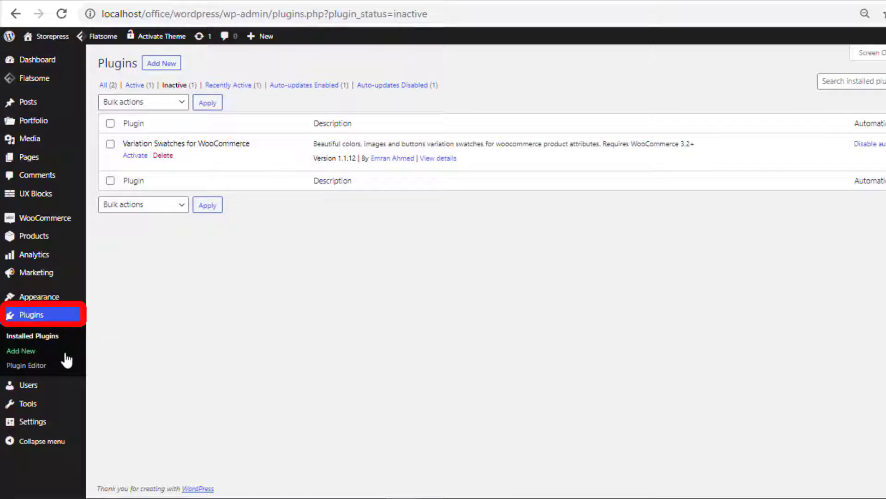
Upload the woo-variation-swatches-pro zip as a plugin, install it and activate it
{"action": "left_click", "coordinate": [28, 354]}
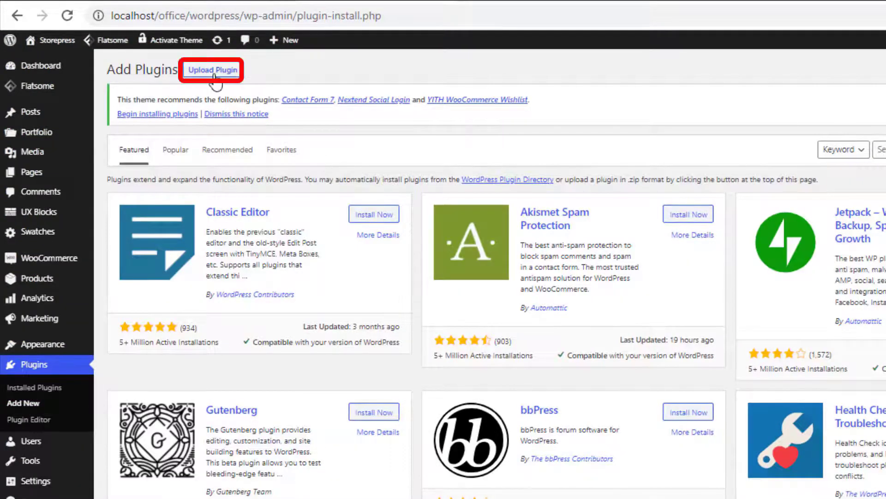
{"action": "left_click", "coordinate": [214, 74]}
{"action": "left_click", "coordinate": [498, 230]}
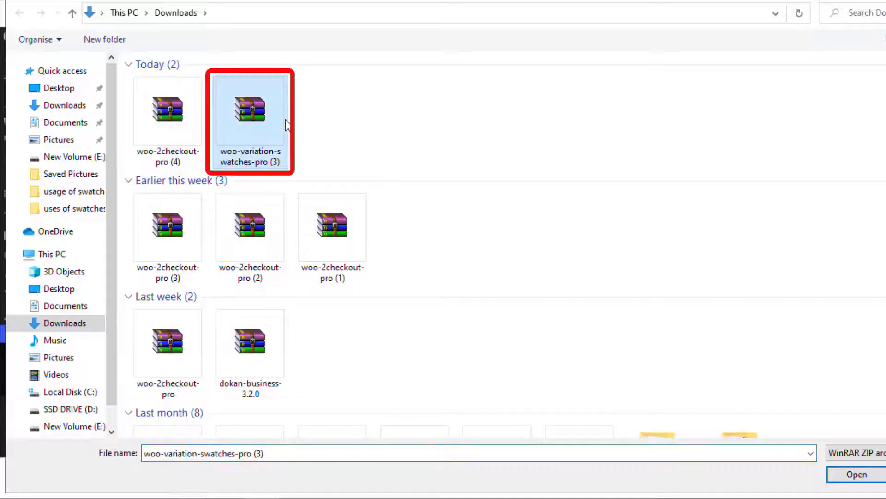
{"action": "double_click", "coordinate": [284, 119]}
{"action": "left_click", "coordinate": [656, 235]}
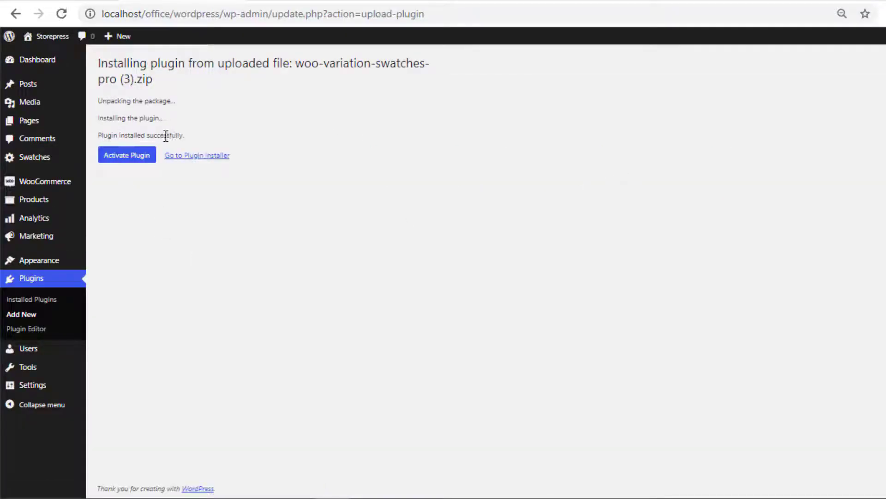
{"action": "left_click", "coordinate": [137, 158]}
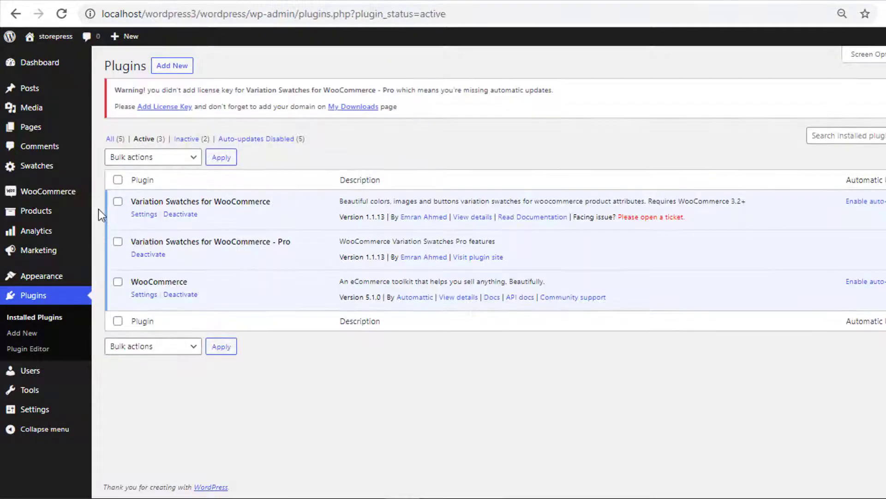
Reopen Products > Attributes and review the Type options, leaving Select chosen
{"action": "mouse_move", "coordinate": [83, 211]}
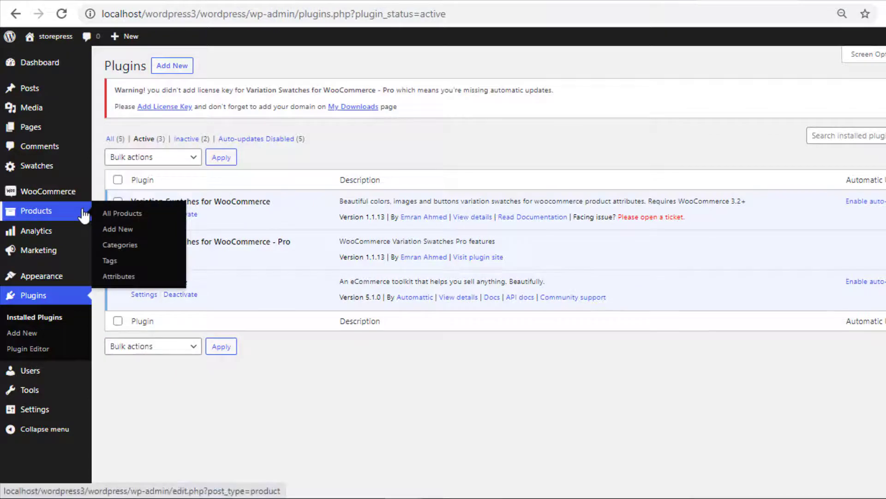
{"action": "left_click", "coordinate": [135, 279]}
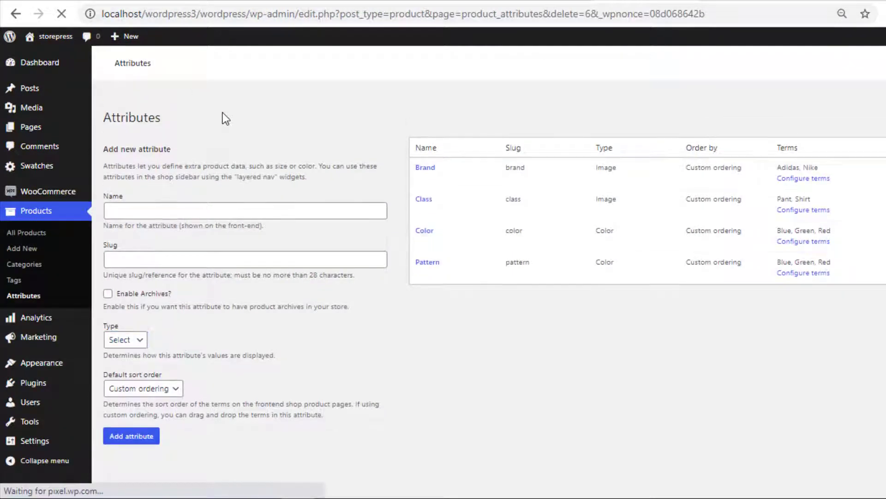
{"action": "left_click", "coordinate": [129, 379]}
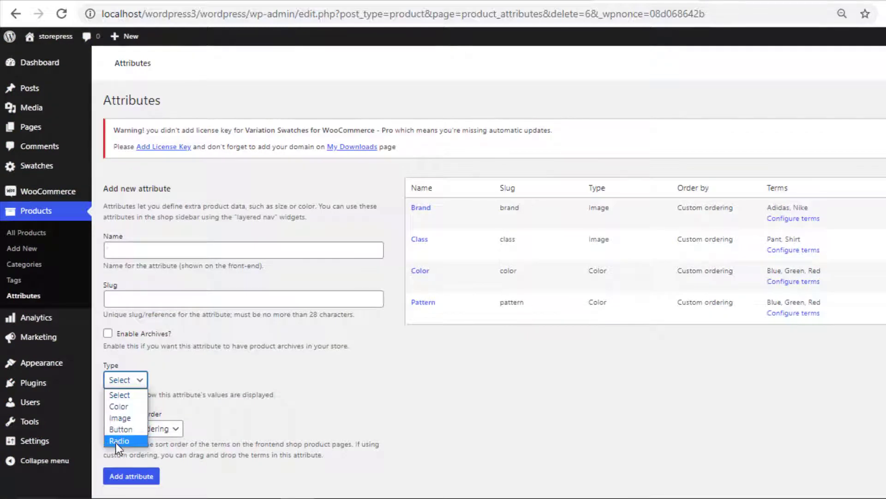
{"action": "left_click", "coordinate": [233, 435]}
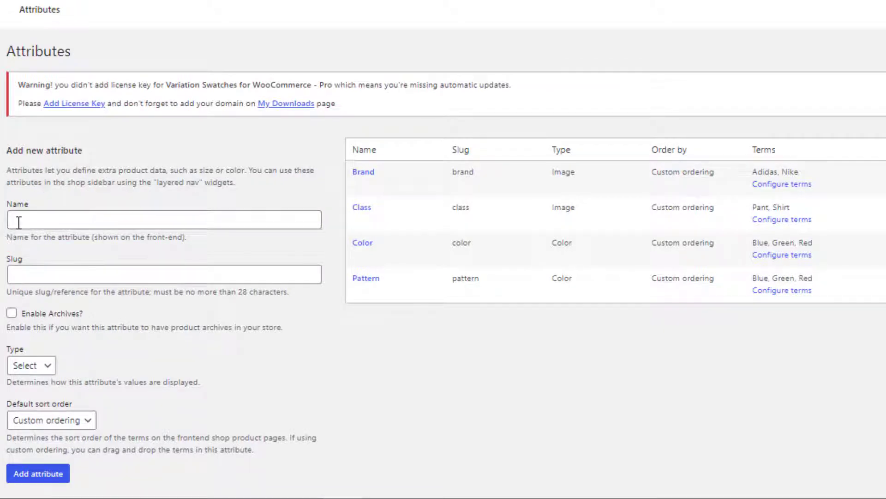
Create an attribute named 'Made In' with type Radio
{"action": "left_click", "coordinate": [19, 223]}
{"action": "type", "text": "Made in"}
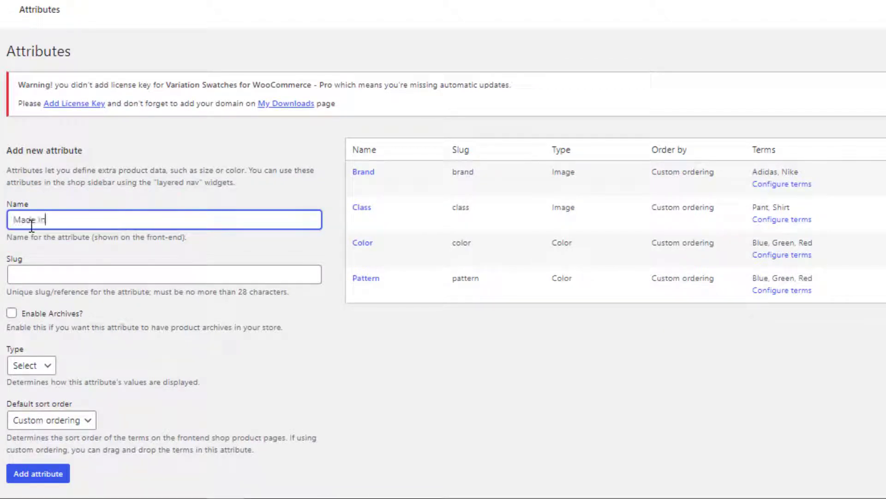
{"action": "key", "text": "BackSpace"}
{"action": "key", "text": "BackSpace"}
{"action": "type", "text": "In"}
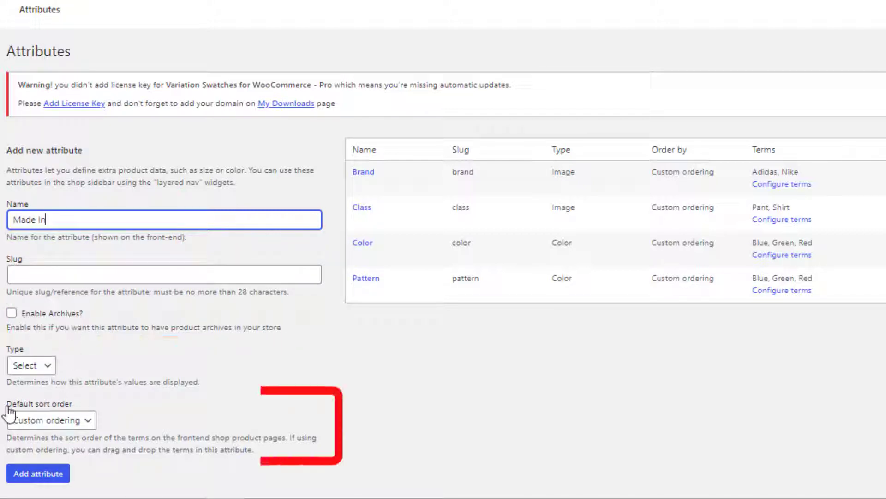
{"action": "left_click", "coordinate": [78, 401]}
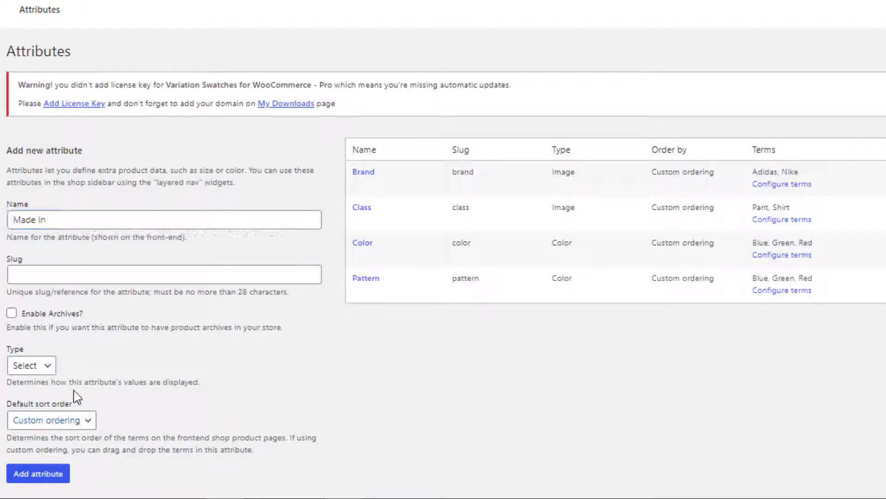
{"action": "left_click", "coordinate": [47, 371]}
{"action": "left_click", "coordinate": [46, 433]}
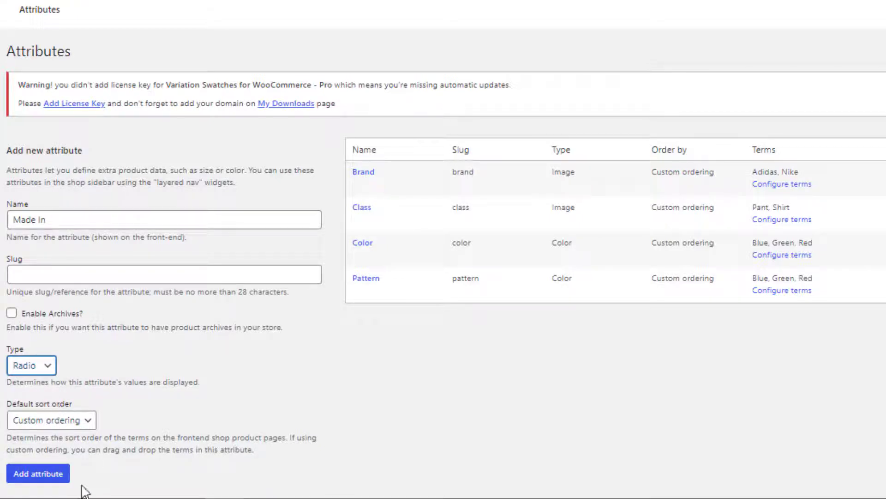
{"action": "left_click", "coordinate": [60, 479]}
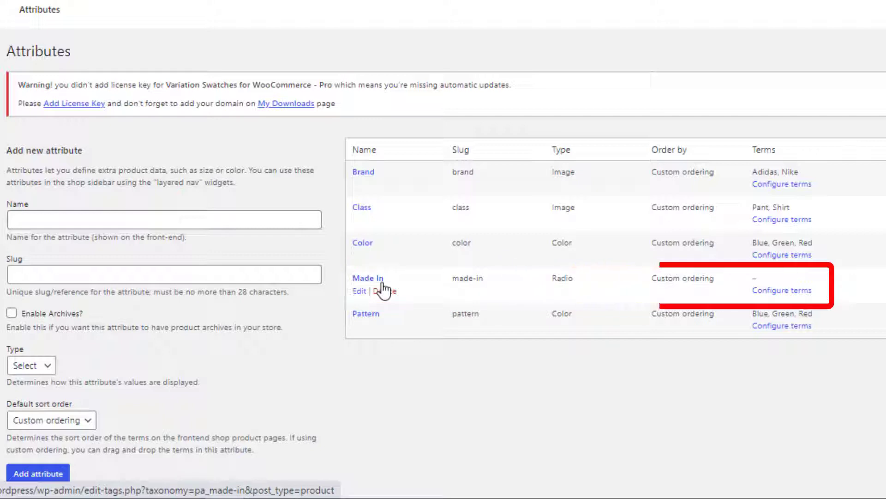
Open the Made In terms page and add the term UK
{"action": "left_click", "coordinate": [783, 293]}
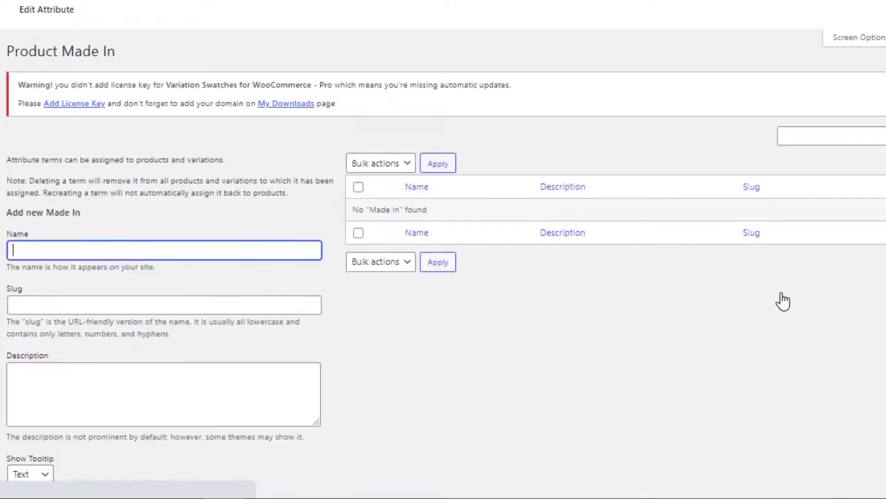
{"action": "left_click", "coordinate": [784, 300]}
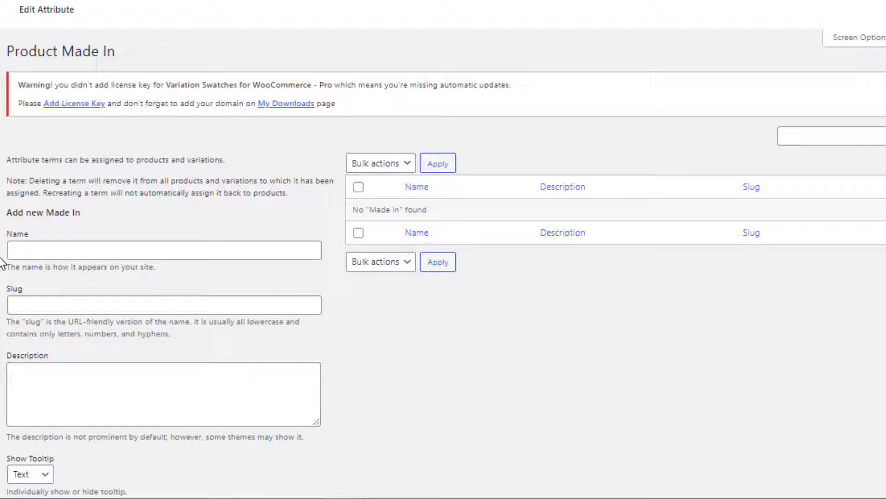
{"action": "left_click", "coordinate": [46, 253]}
{"action": "type", "text": "UK"}
{"action": "scroll", "coordinate": [35, 251], "scroll_direction": "down", "scroll_amount": 4}
{"action": "left_click", "coordinate": [54, 402]}
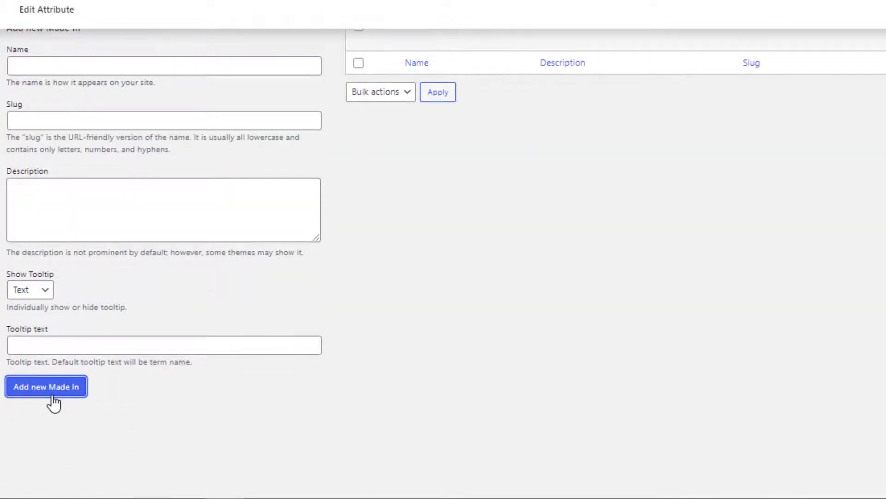
Add USA as a second Made In term
{"action": "scroll", "coordinate": [54, 403], "scroll_direction": "up", "scroll_amount": 4}
{"action": "left_click", "coordinate": [99, 257]}
{"action": "type", "text": "U"}
{"action": "scroll", "coordinate": [99, 257], "scroll_direction": "down", "scroll_amount": 4}
{"action": "left_click", "coordinate": [46, 389]}
{"action": "scroll", "coordinate": [198, 337], "scroll_direction": "up", "scroll_amount": 4}
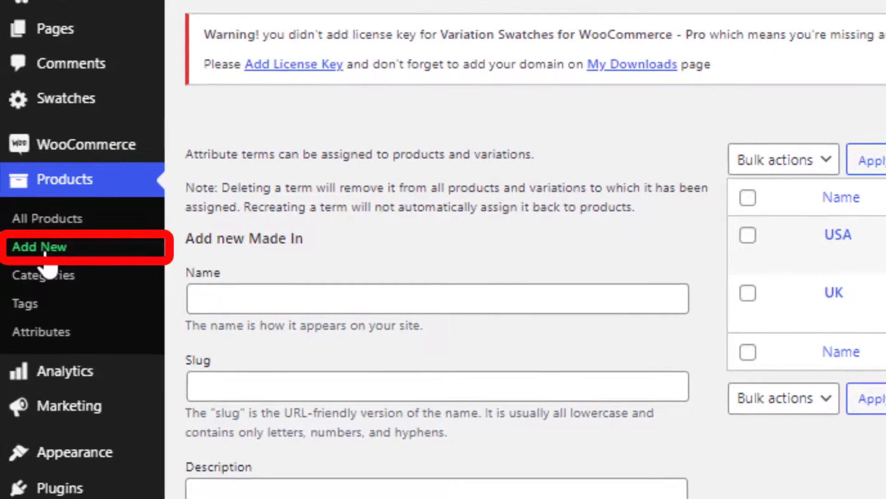
Create a Variable product titled 'Radio Swatch' with short description 'Radio Swatch from Scratch'
{"action": "left_click", "coordinate": [45, 252]}
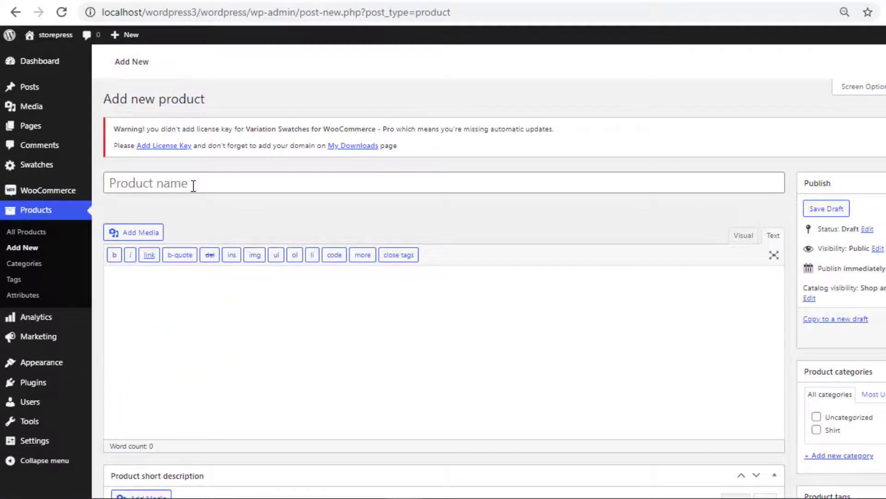
{"action": "left_click", "coordinate": [193, 185]}
{"action": "type", "text": "Radio Swatch"}
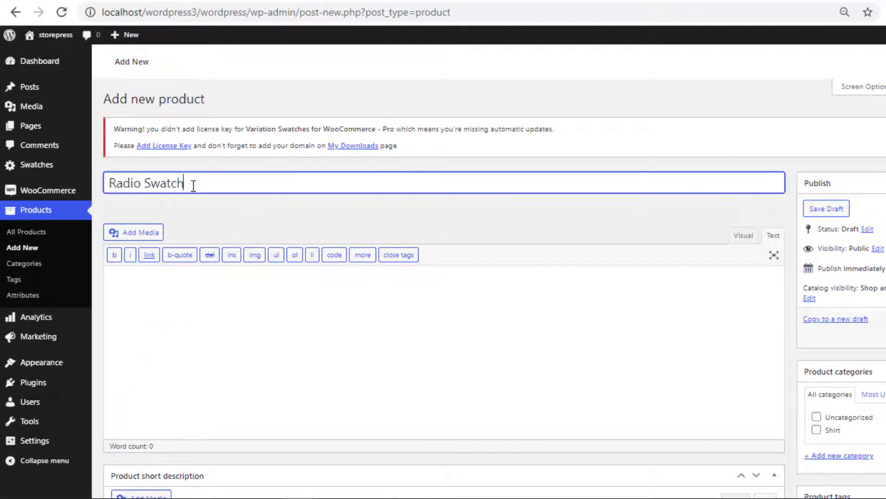
{"action": "scroll", "coordinate": [193, 185], "scroll_direction": "down", "scroll_amount": 6}
{"action": "scroll", "coordinate": [676, 271], "scroll_direction": "down", "scroll_amount": 2}
{"action": "left_click", "coordinate": [160, 191]}
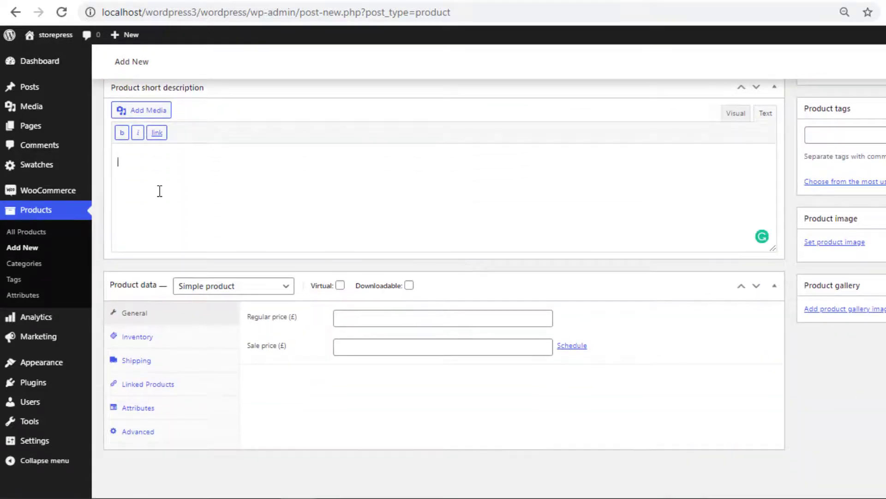
{"action": "type", "text": "Radio Swatch from Scratch"}
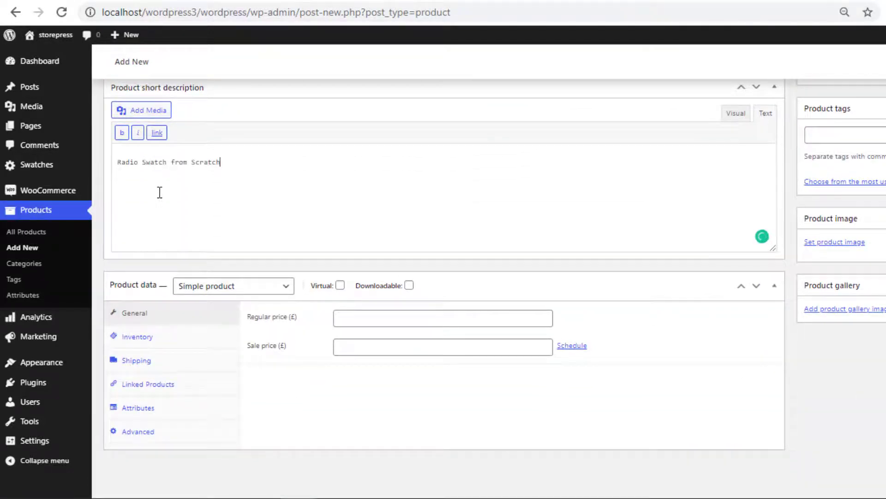
{"action": "left_click", "coordinate": [272, 286]}
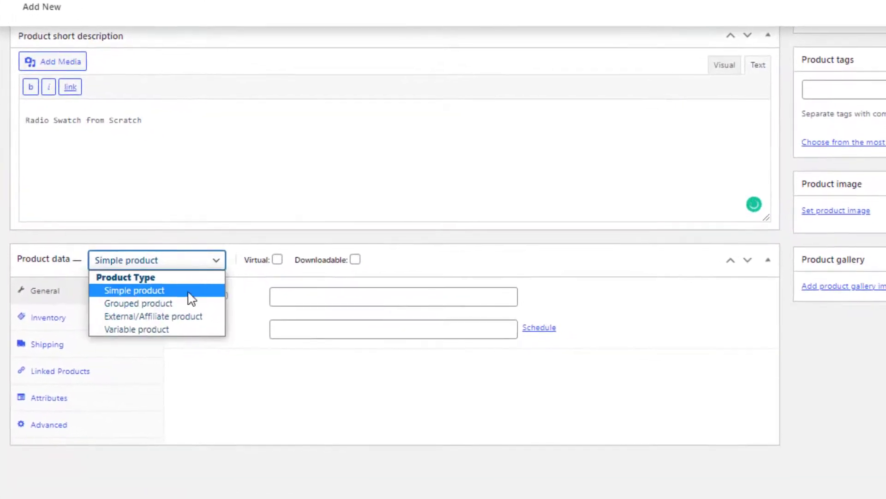
{"action": "left_click", "coordinate": [161, 330]}
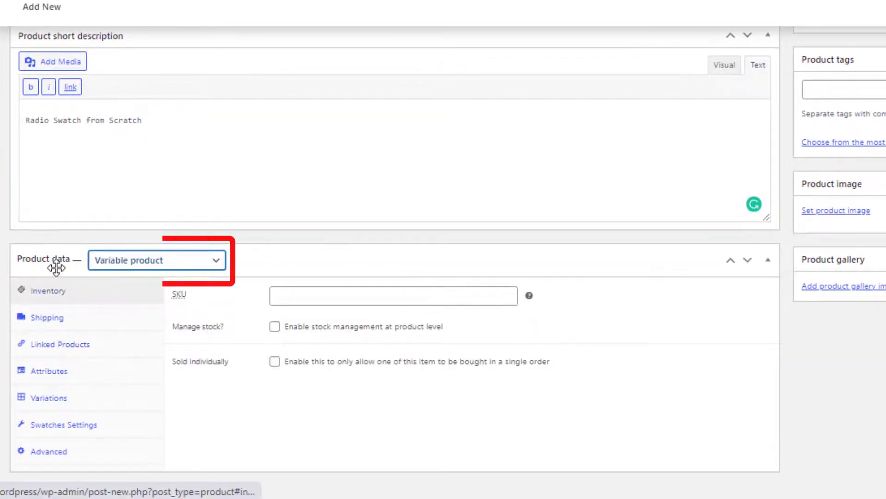
Add the Made In attribute with UK and USA, used for variations, and save it
{"action": "left_click", "coordinate": [51, 374]}
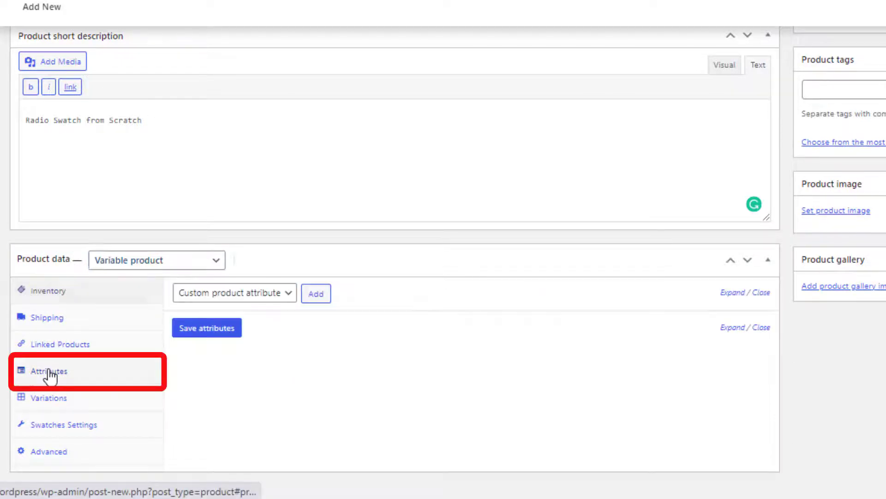
{"action": "left_click", "coordinate": [267, 293]}
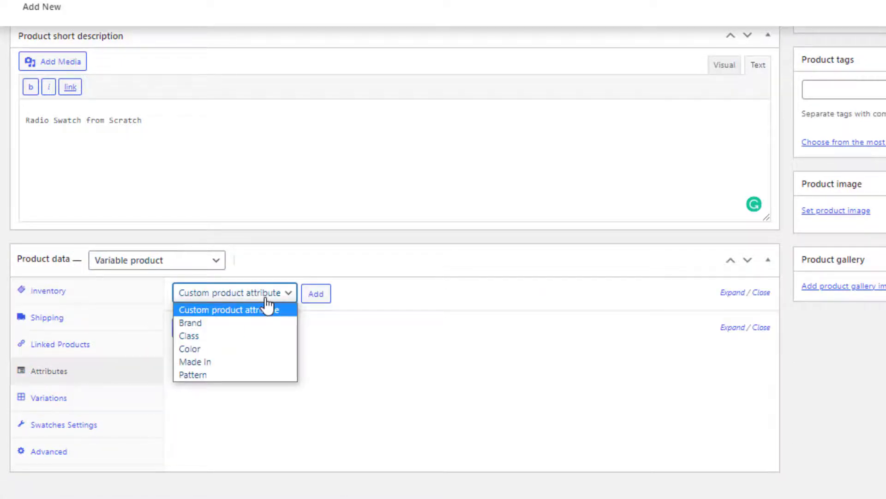
{"action": "left_click", "coordinate": [214, 365]}
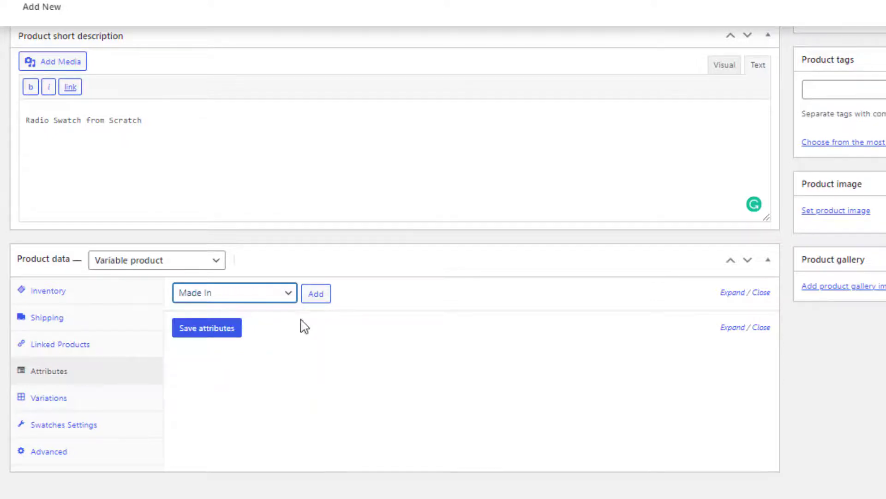
{"action": "left_click", "coordinate": [319, 294]}
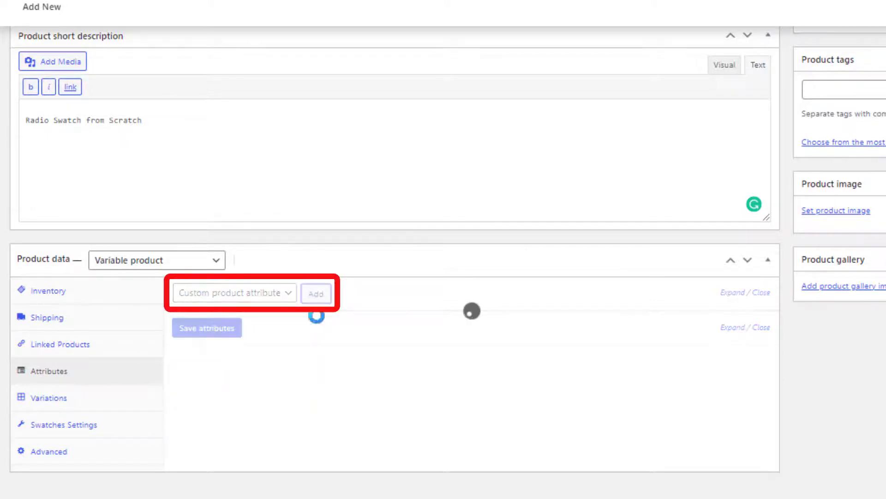
{"action": "scroll", "coordinate": [521, 395], "scroll_direction": "down", "scroll_amount": 1}
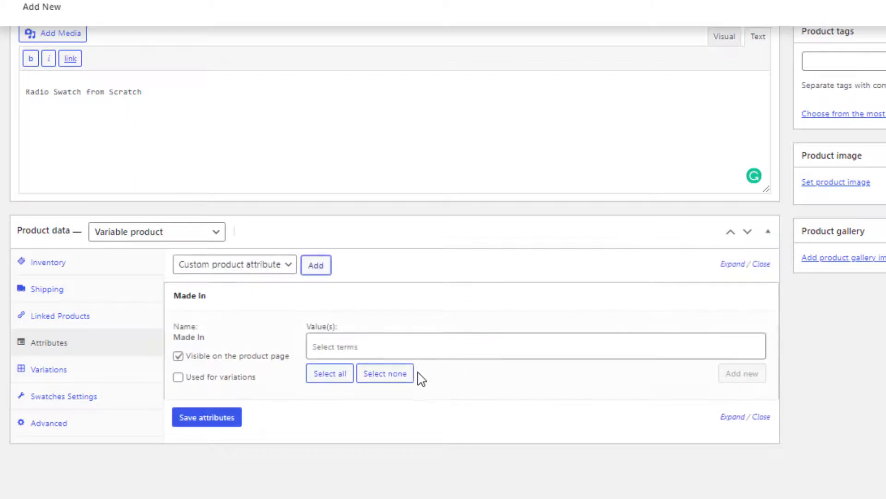
{"action": "left_click", "coordinate": [329, 377]}
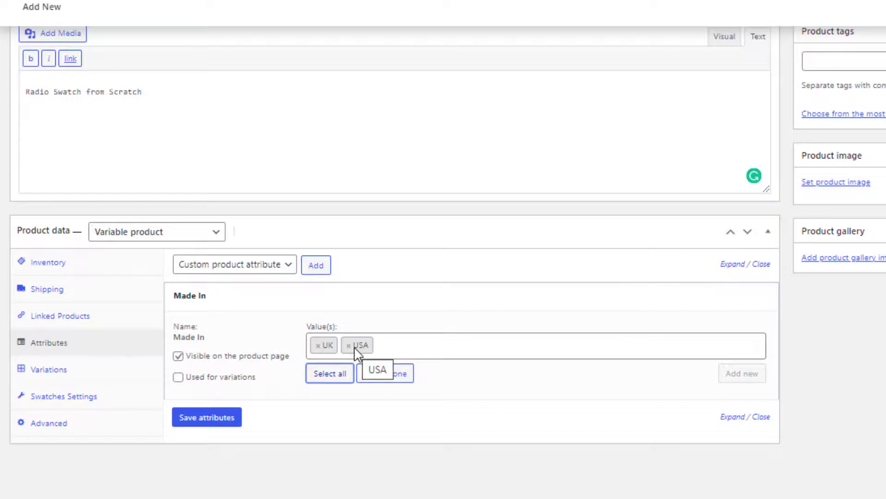
{"action": "left_click", "coordinate": [178, 379]}
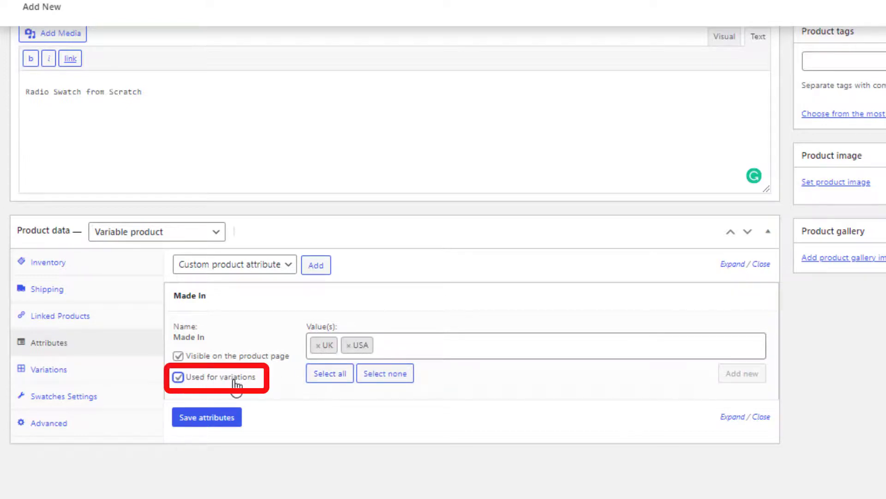
{"action": "left_click", "coordinate": [214, 421]}
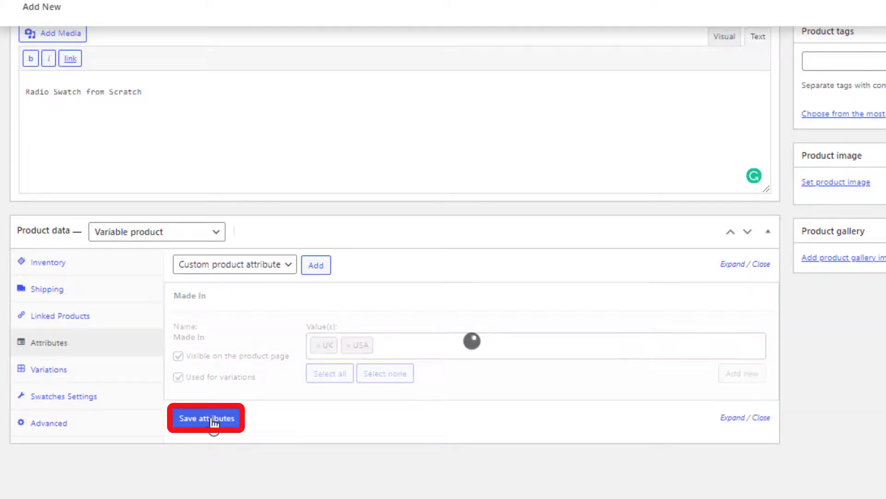
Generate the UK and USA variations from all attributes and expand their details
{"action": "left_click", "coordinate": [74, 371]}
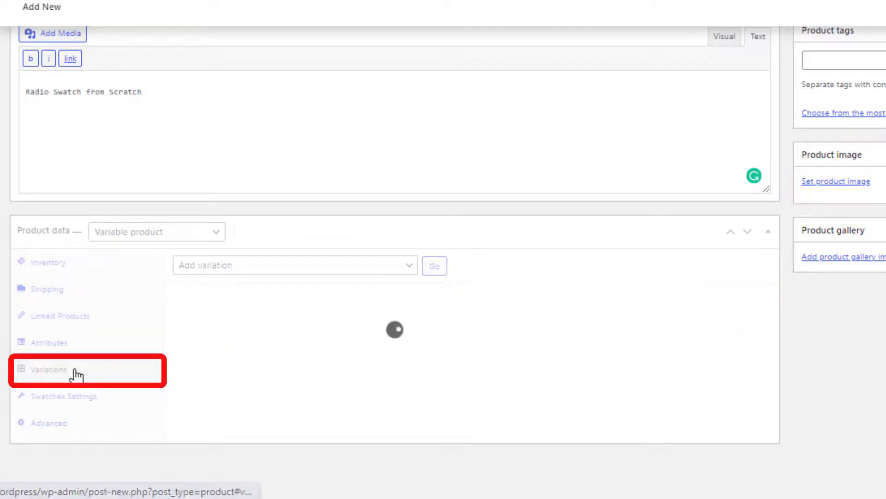
{"action": "left_click", "coordinate": [386, 271]}
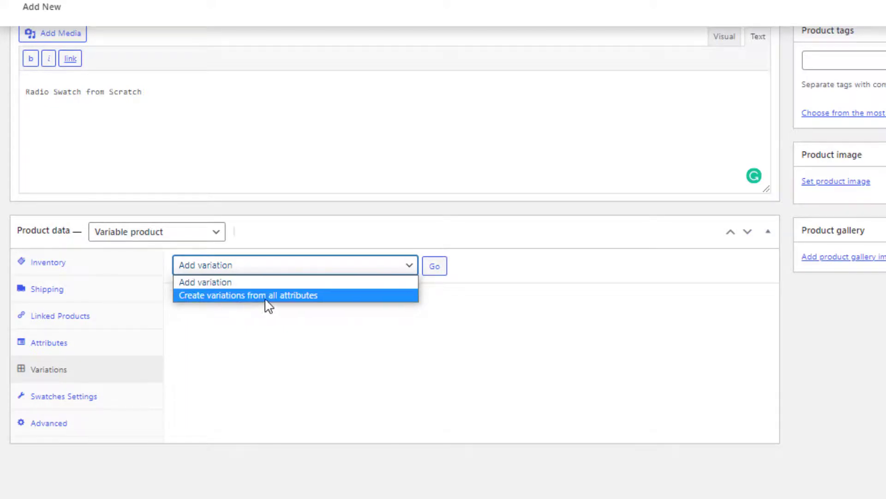
{"action": "left_click", "coordinate": [314, 296]}
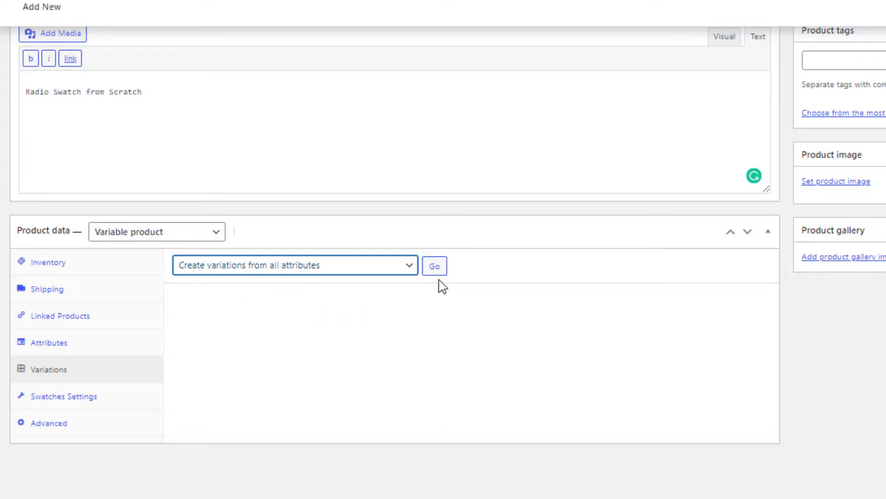
{"action": "left_click", "coordinate": [445, 267]}
{"action": "key", "text": "Return"}
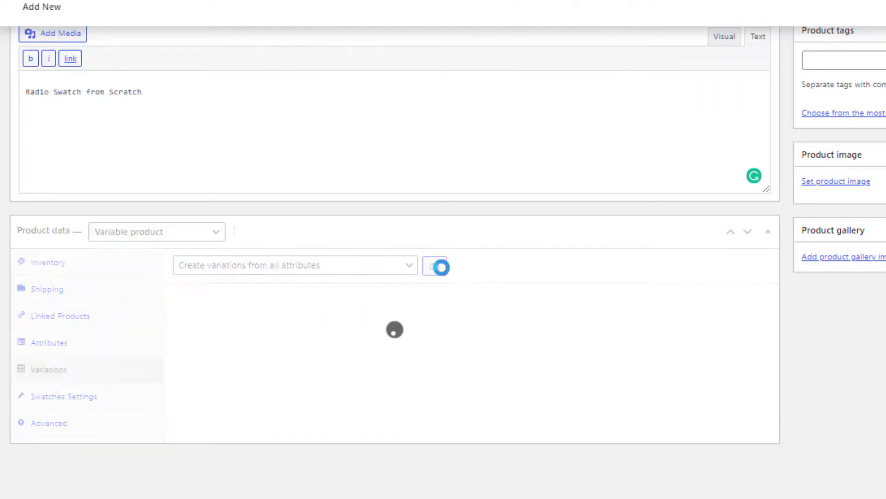
{"action": "key", "text": "Return"}
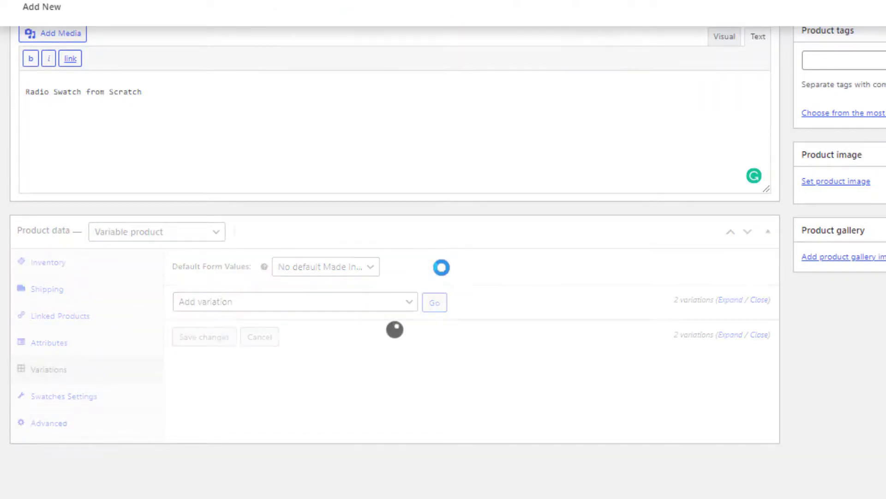
{"action": "left_click", "coordinate": [731, 300]}
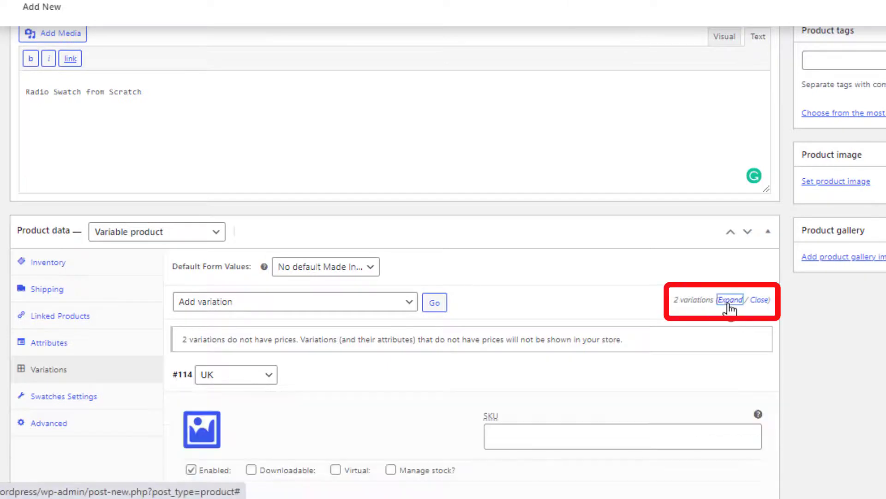
Enter regular prices of 50 for the UK variation and 60 for the USA variation
{"action": "scroll", "coordinate": [730, 300], "scroll_direction": "down", "scroll_amount": 1}
{"action": "scroll", "coordinate": [369, 232], "scroll_direction": "down", "scroll_amount": 7}
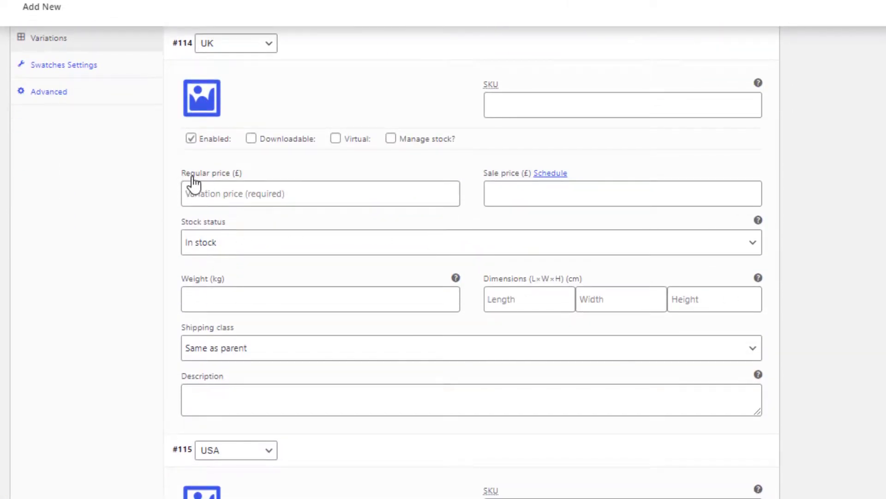
{"action": "left_click", "coordinate": [235, 192]}
{"action": "type", "text": "50"}
{"action": "scroll", "coordinate": [284, 265], "scroll_direction": "down", "scroll_amount": 5}
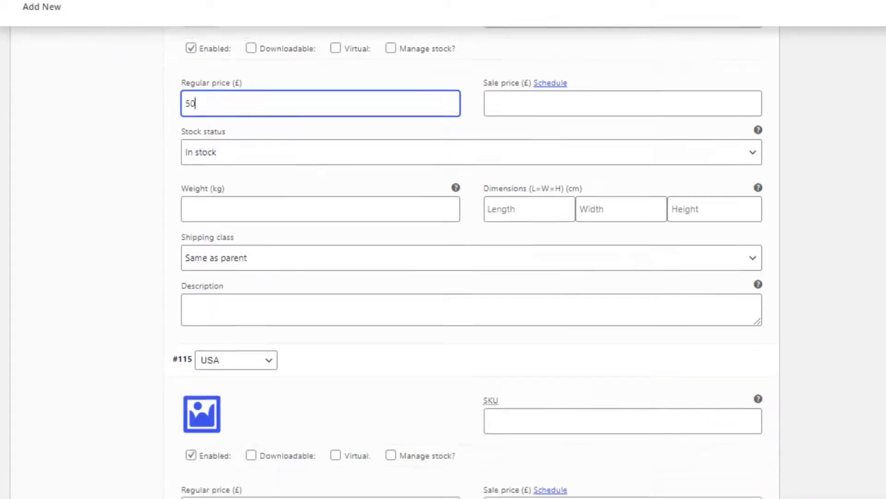
{"action": "left_click", "coordinate": [234, 355]}
{"action": "type", "text": "60"}
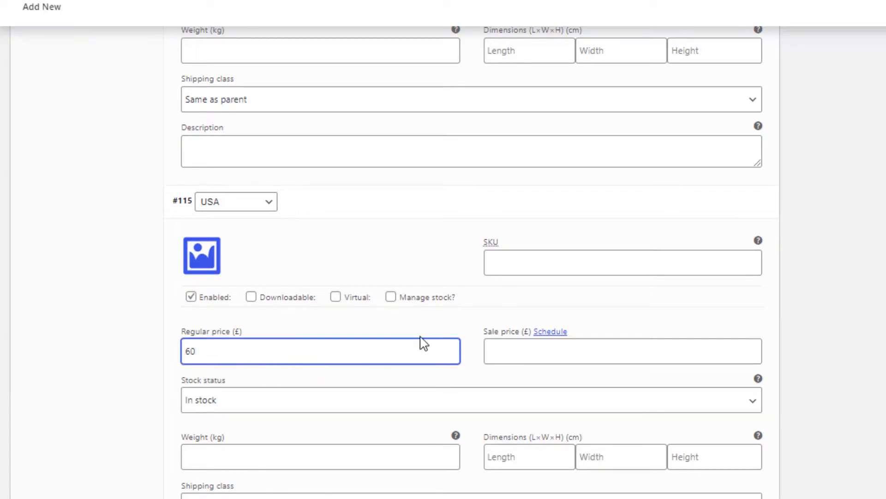
{"action": "left_click", "coordinate": [443, 331]}
Give UK the blue shirt image and USA the green-red shirt image, then save changes
{"action": "scroll", "coordinate": [442, 330], "scroll_direction": "up", "scroll_amount": 7}
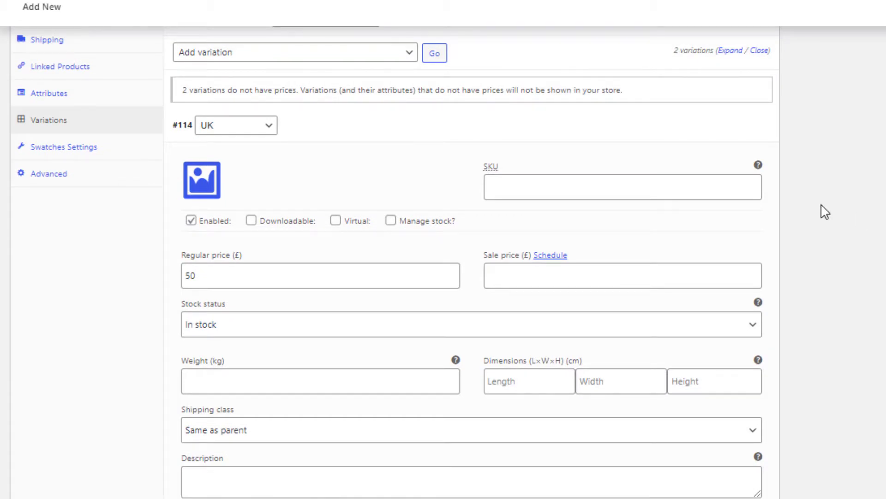
{"action": "left_click", "coordinate": [204, 188]}
{"action": "left_click", "coordinate": [425, 362]}
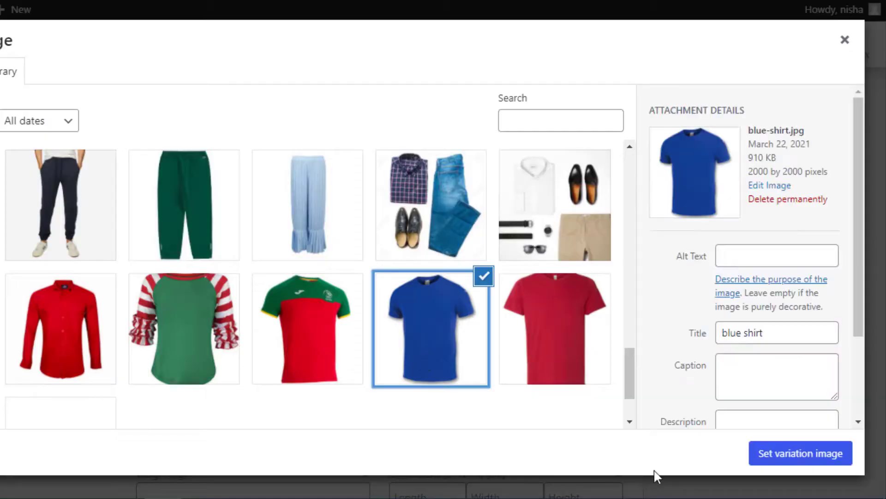
{"action": "left_click", "coordinate": [776, 462]}
{"action": "scroll", "coordinate": [364, 287], "scroll_direction": "down", "scroll_amount": 6}
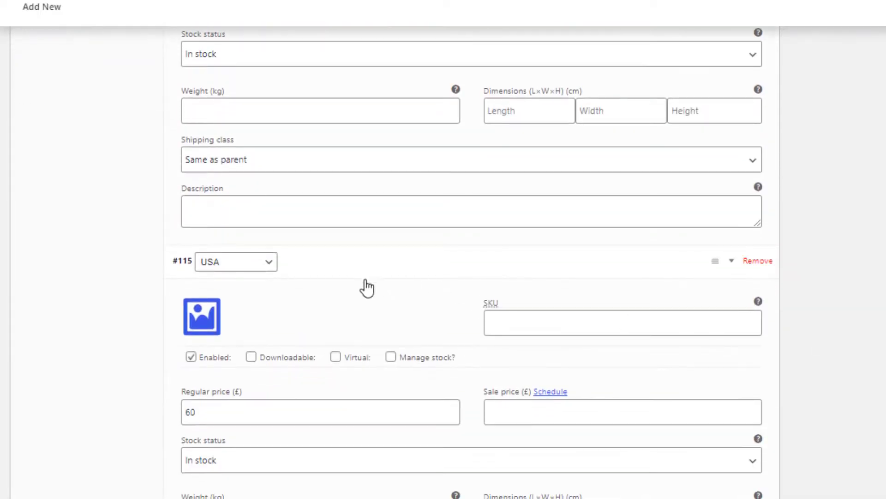
{"action": "left_click", "coordinate": [210, 319]}
{"action": "left_click", "coordinate": [277, 340]}
{"action": "left_click", "coordinate": [799, 451]}
{"action": "scroll", "coordinate": [470, 277], "scroll_direction": "down", "scroll_amount": 2}
{"action": "scroll", "coordinate": [471, 277], "scroll_direction": "down", "scroll_amount": 3}
{"action": "left_click", "coordinate": [205, 428]}
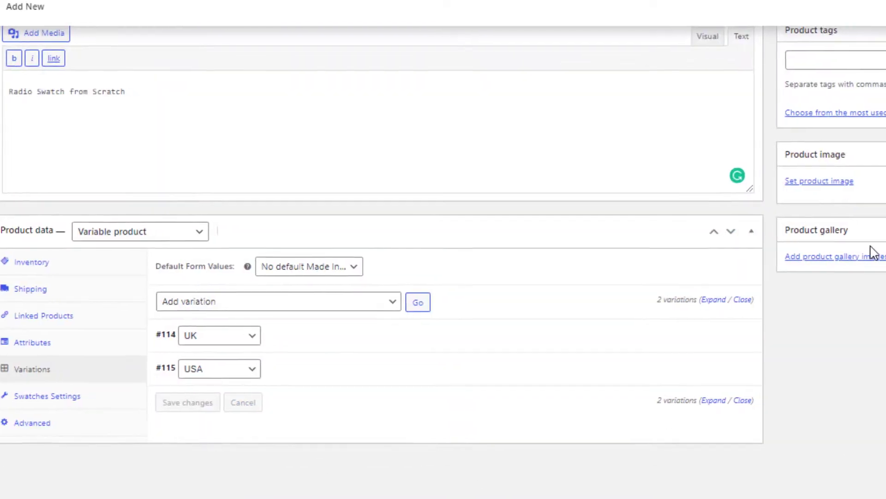
Set the jeans, magazine and white sneakers flat-lay photo as the Radio Swatch product image
{"action": "left_click", "coordinate": [747, 181]}
{"action": "left_click", "coordinate": [468, 221]}
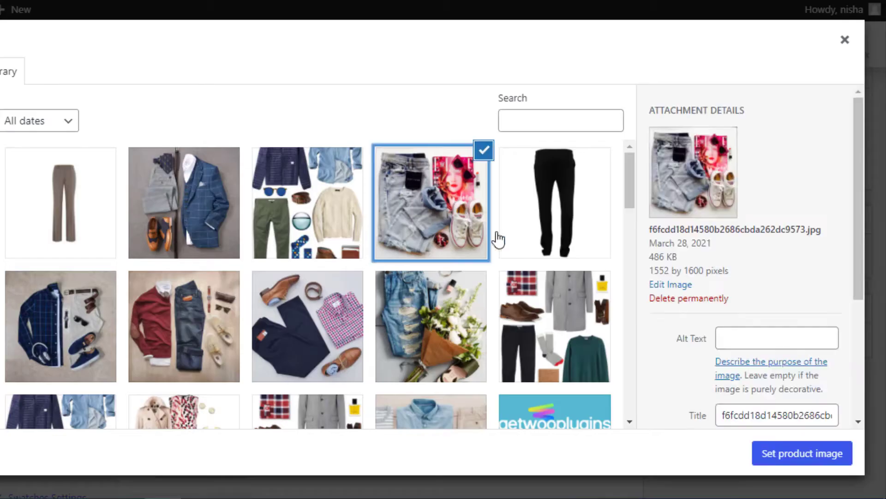
{"action": "left_click", "coordinate": [761, 462]}
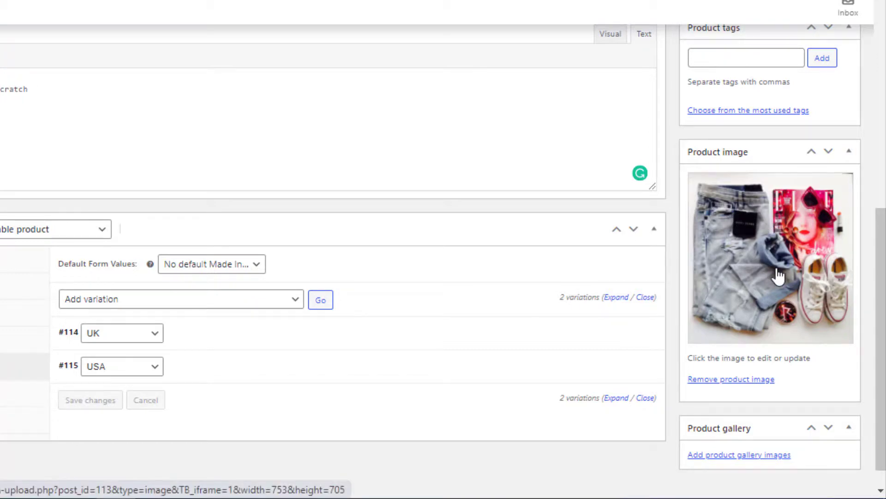
{"action": "scroll", "coordinate": [878, 307], "scroll_direction": "up", "scroll_amount": 10}
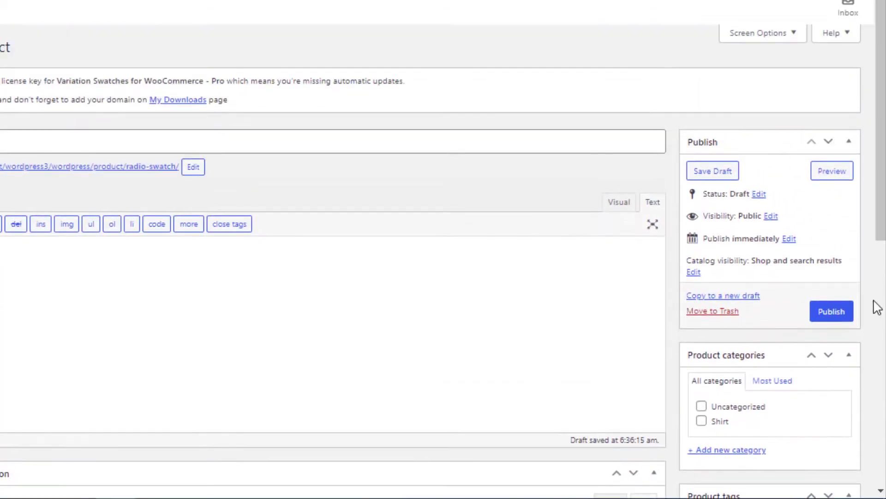
Publish Radio Swatch and view its store page via the permalink
{"action": "left_click", "coordinate": [832, 317]}
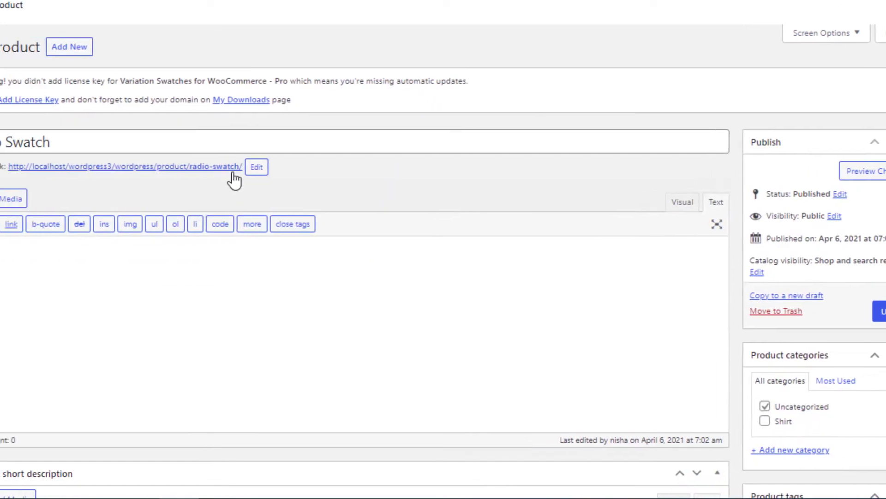
{"action": "left_click", "coordinate": [256, 172]}
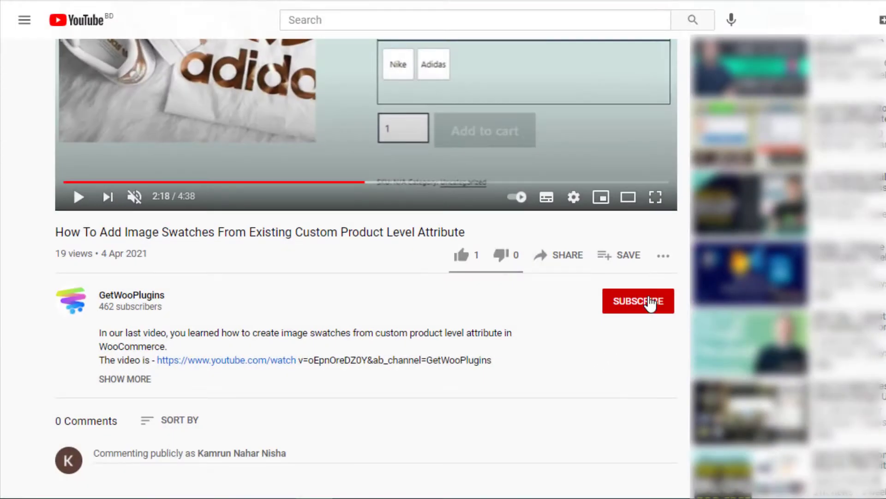
Subscribe to GetWooPlugins with All notifications, then start a public comment on the video
{"action": "left_click", "coordinate": [651, 303]}
{"action": "left_click", "coordinate": [664, 302]}
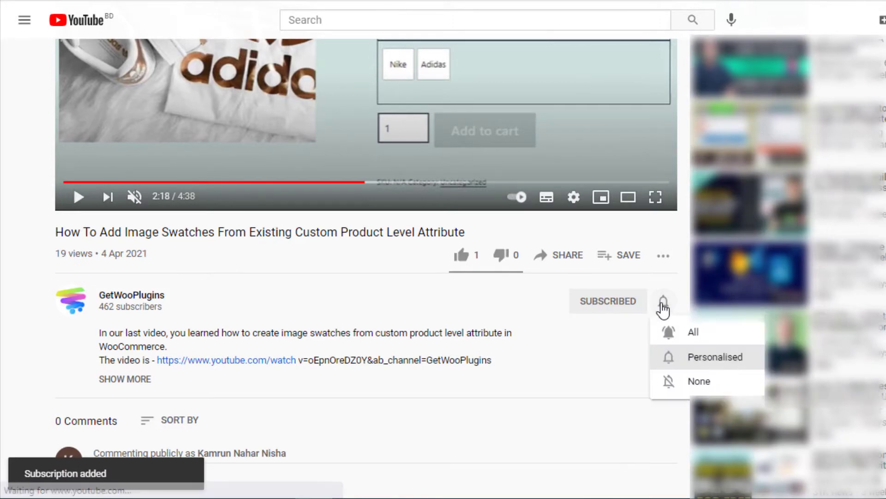
{"action": "left_click", "coordinate": [676, 332]}
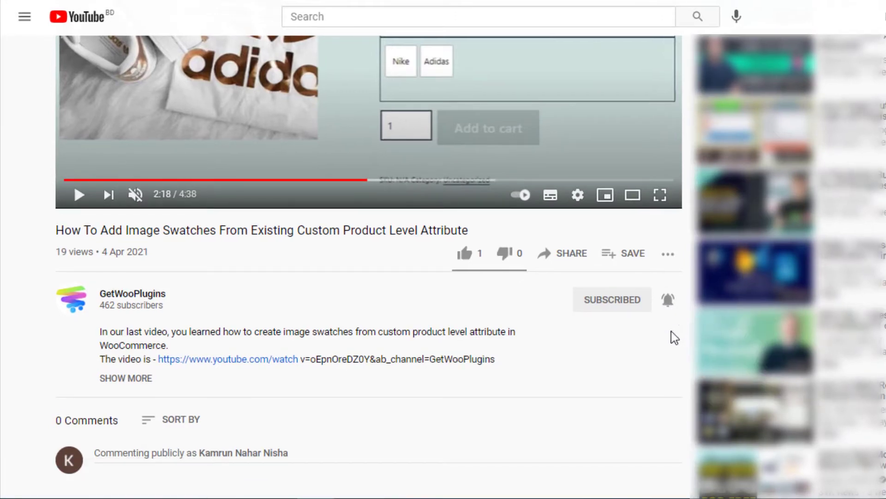
{"action": "left_click", "coordinate": [118, 452]}
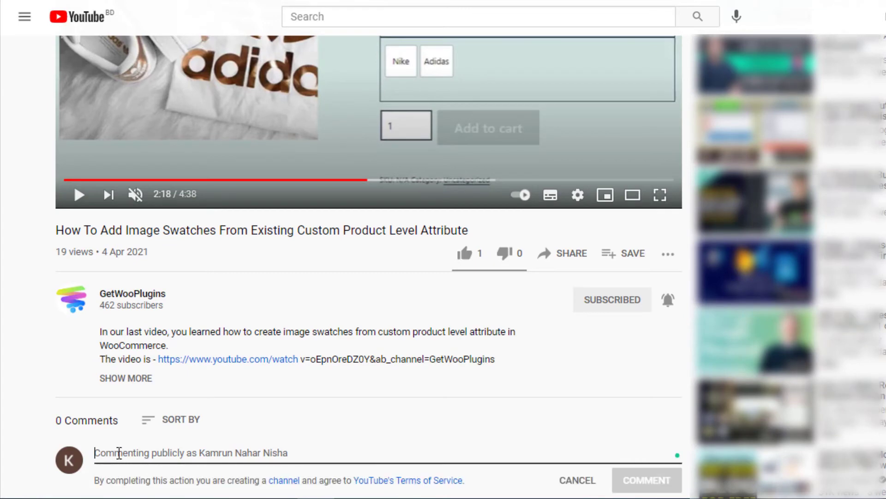